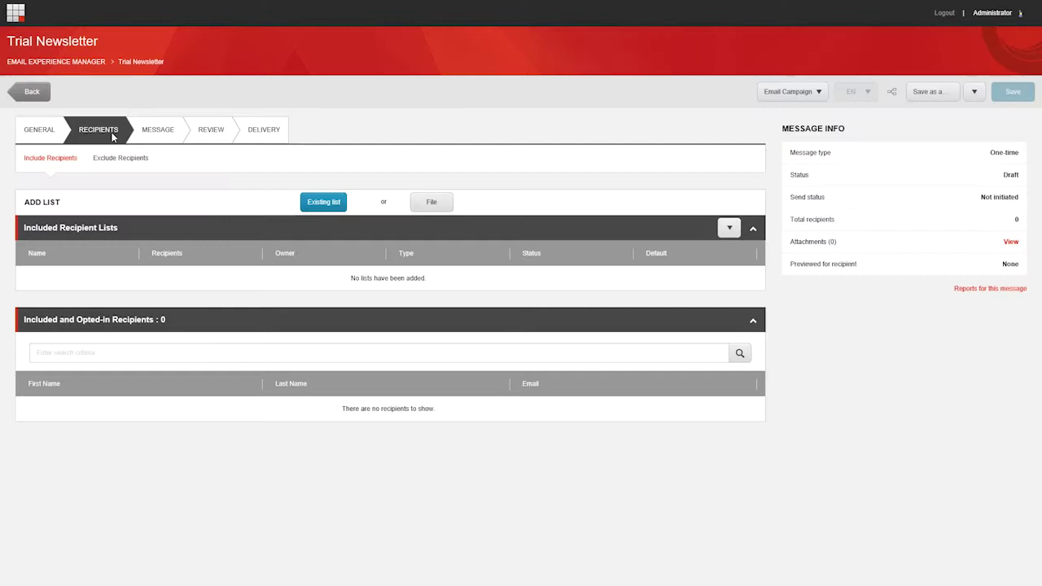
Step: Set the newsletter message's subject to "Hot stuff from 3chillies!"
left_click(160, 132)
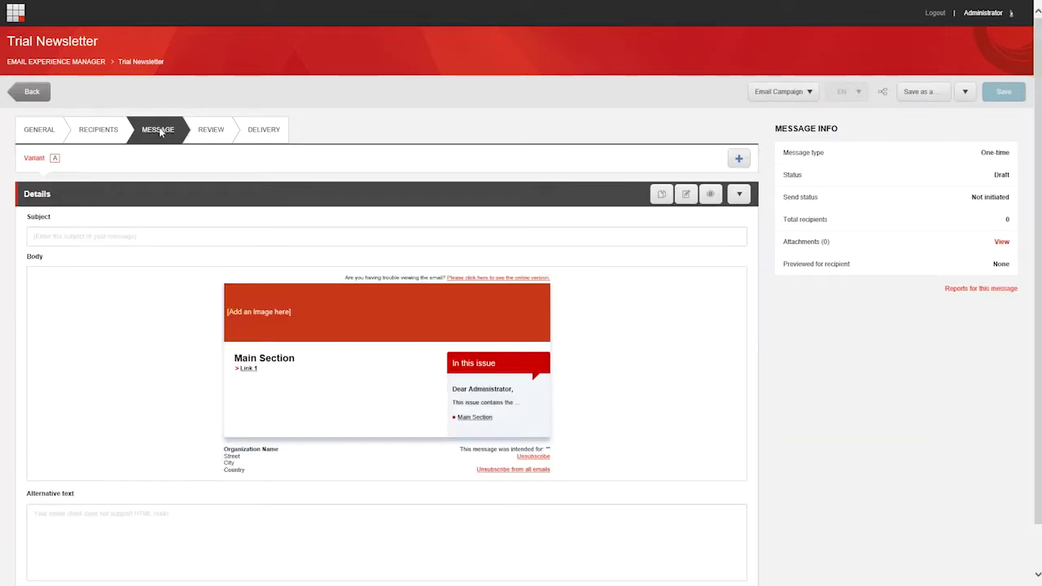
left_click(132, 237)
type("Hot stuff from")
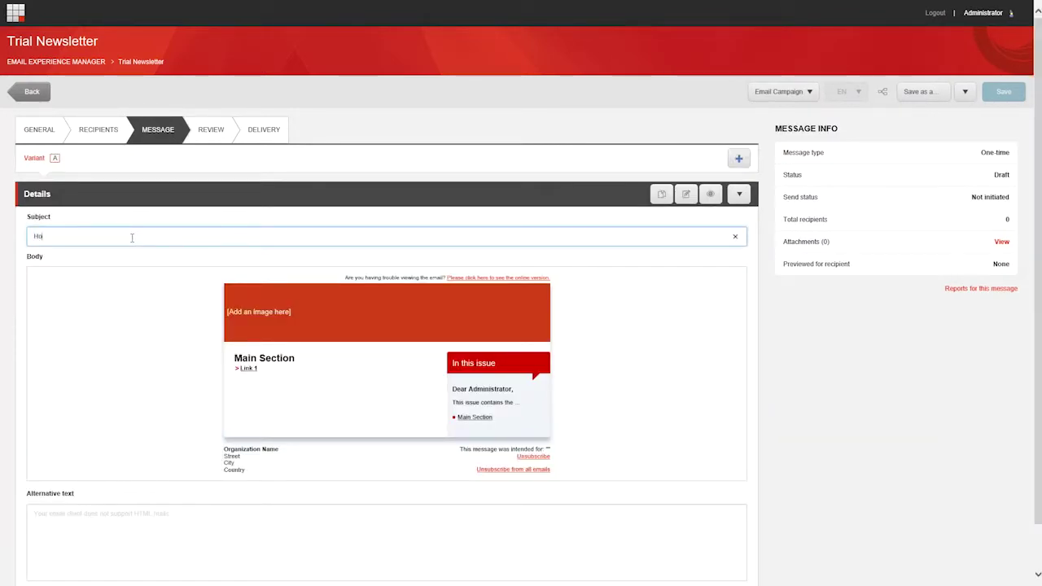
type(" 3chillies!")
Step: Open the email body for editing and insert a new section component directly below the Main Section
left_click(331, 364)
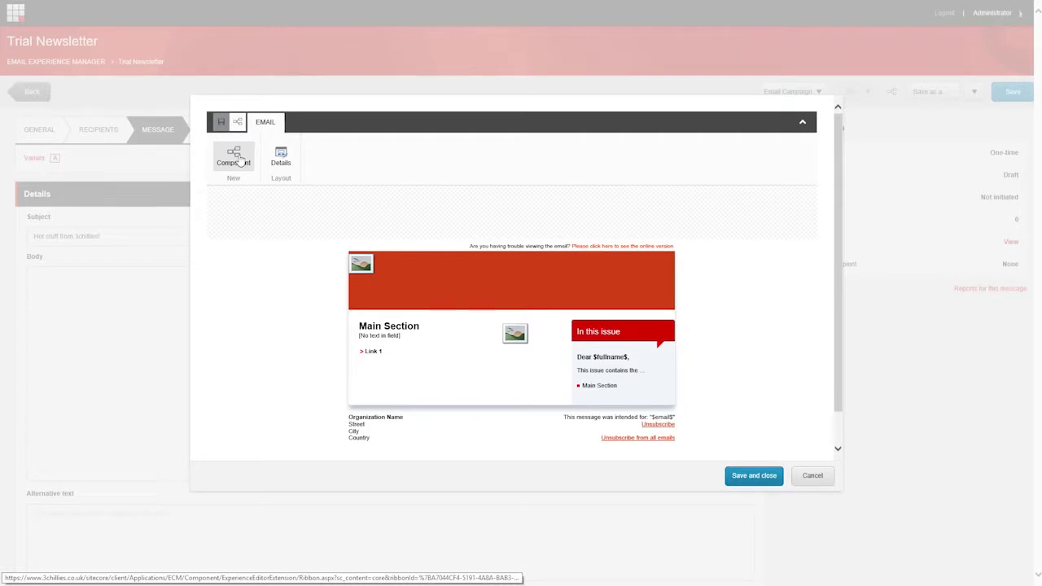
left_click(236, 157)
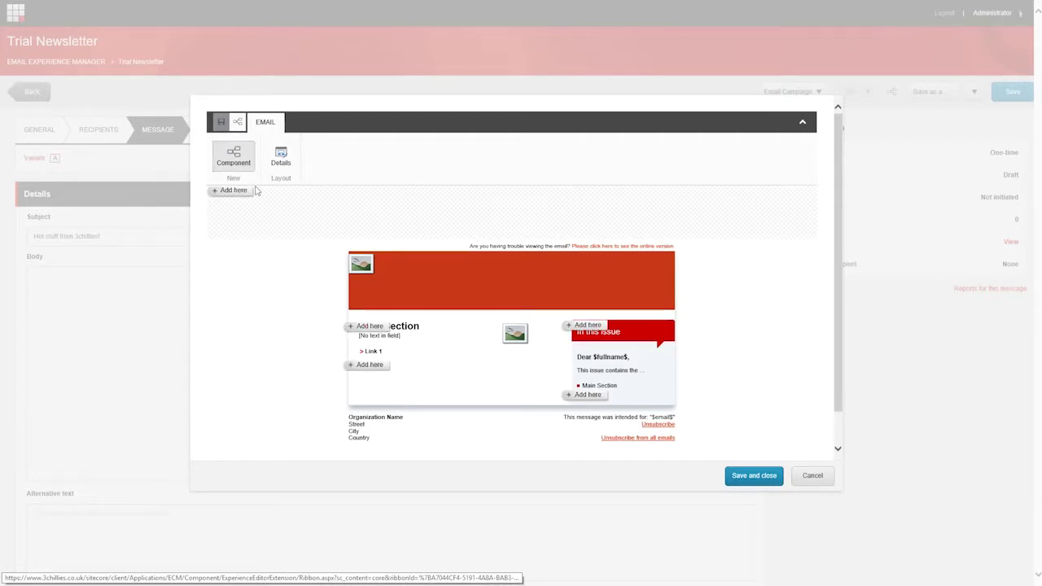
left_click(354, 367)
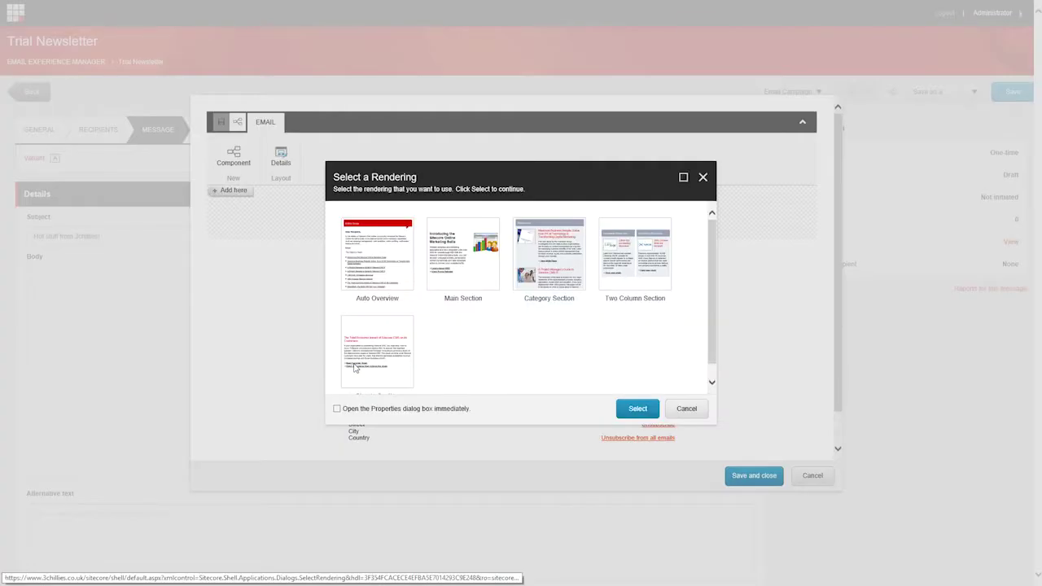
left_click(637, 409)
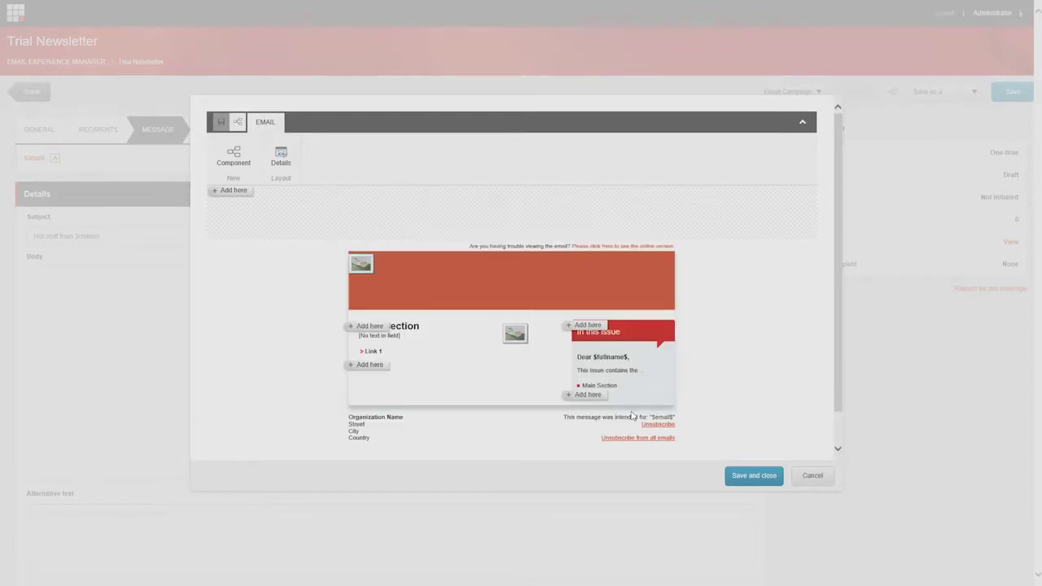
Step: Create a new content item named "Main Section 2" under Content Sections as the new component's data source
left_click(234, 281)
type("Section 2")
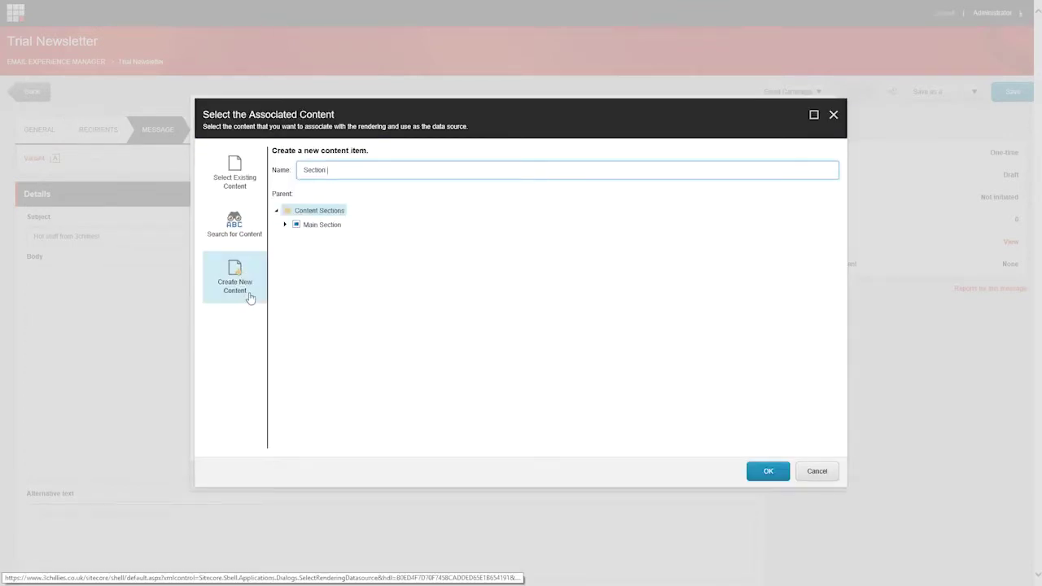
left_click(306, 179)
type("Main")
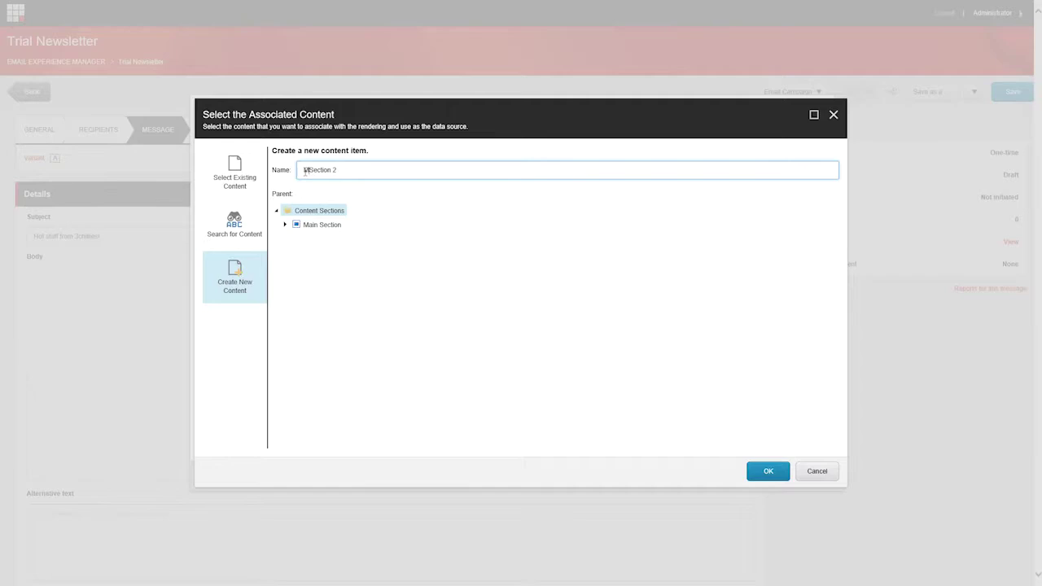
left_click(757, 475)
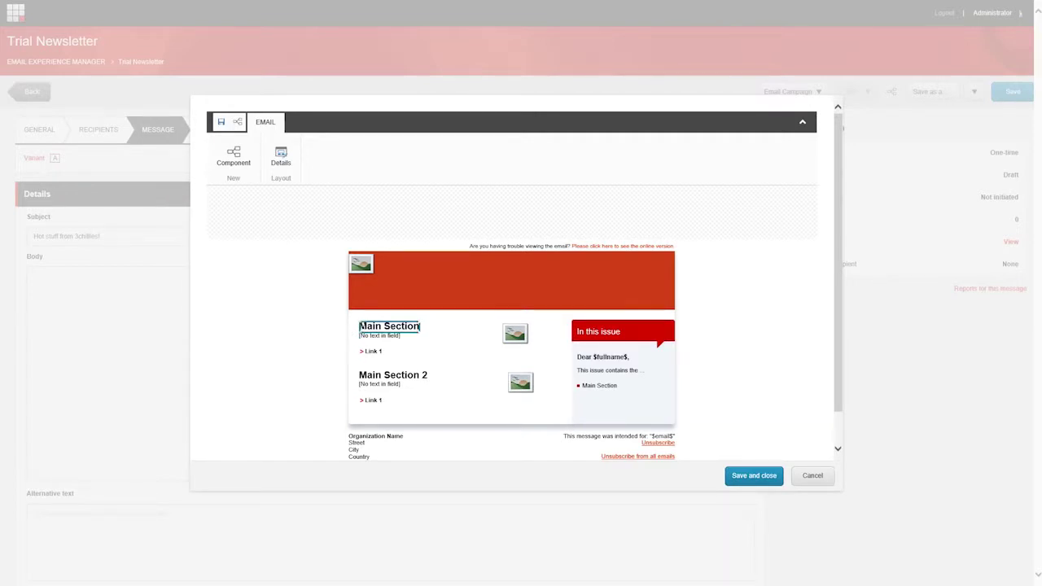
Step: Replace the first section's title with "Super Sitecore Audits!"
left_click(367, 327)
triple_click(366, 327)
type("Su")
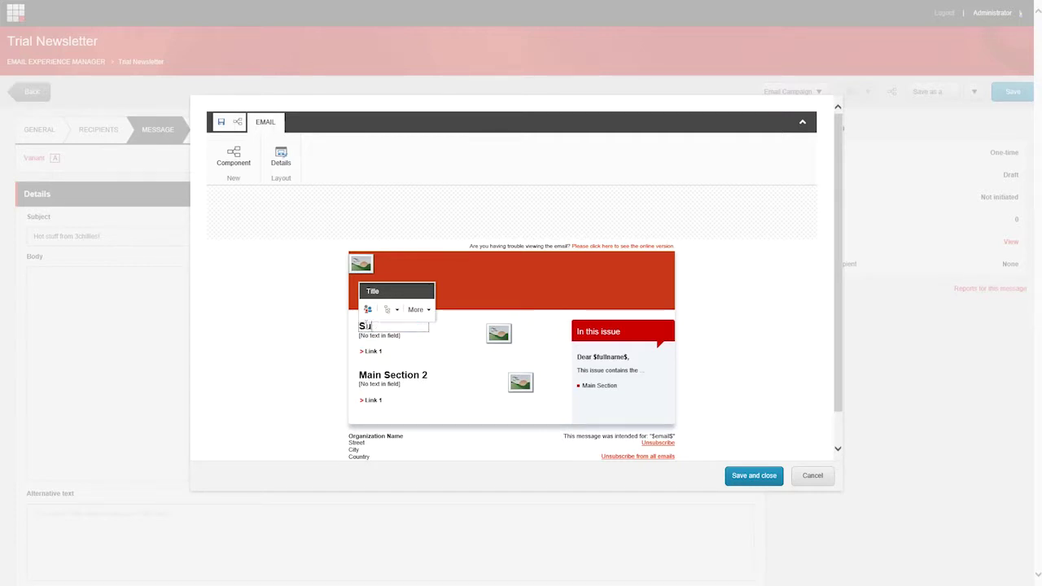
type("per Sitecore Audits!")
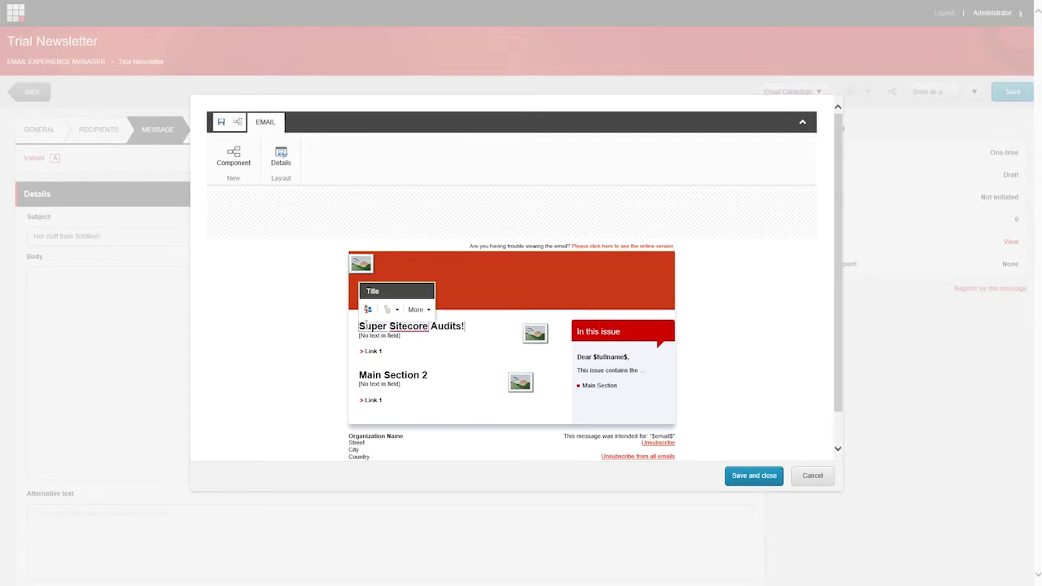
Step: Fill the first section's text with the paragraph on Sitecore Audits identifying demons and allowing corrective action against underperforming code
left_click(368, 332)
left_click(367, 325)
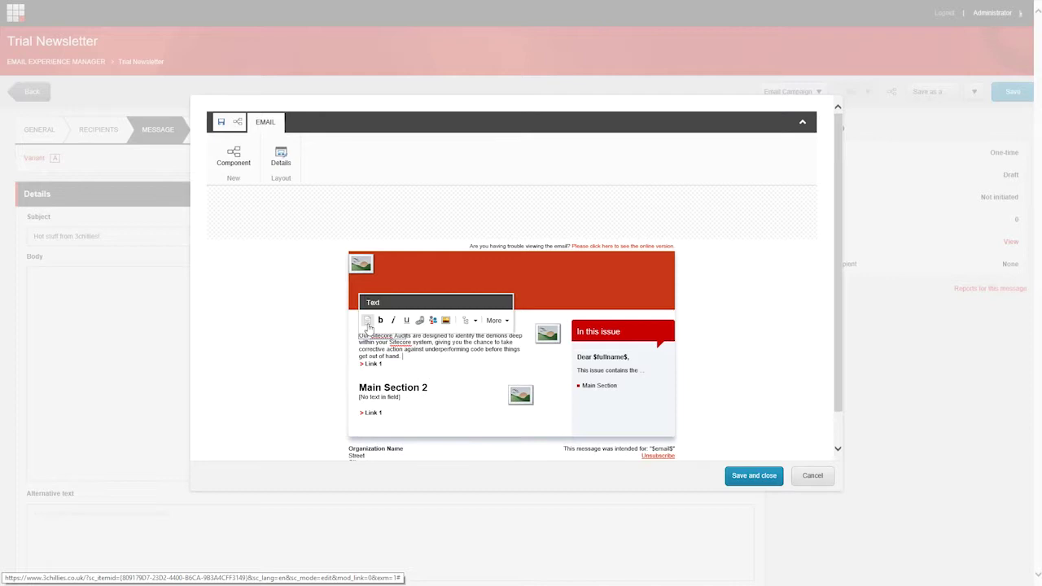
left_click(305, 393)
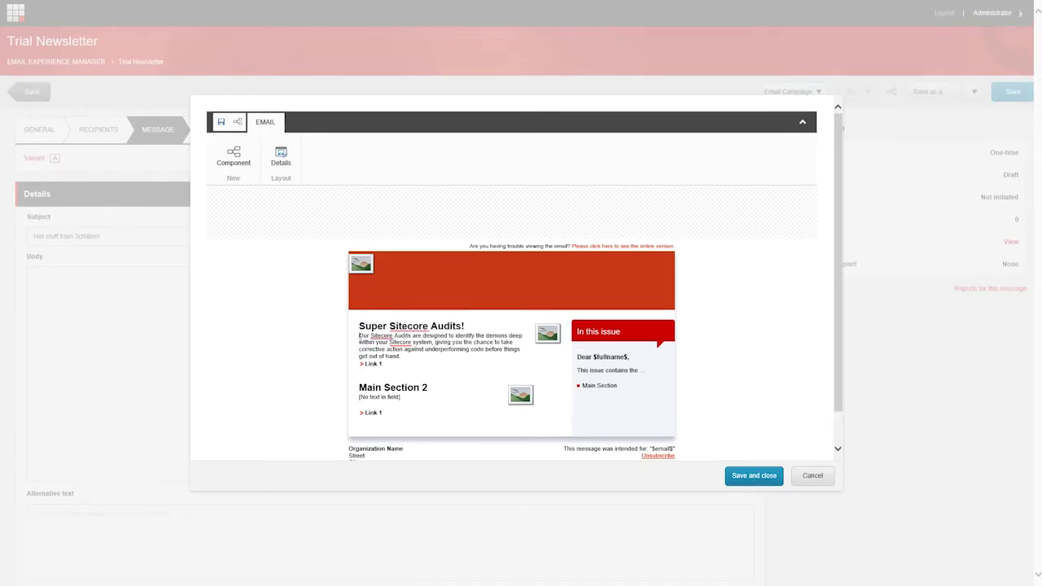
Step: Insert the recently uploaded "Major Rock Blue Background" image into the Super Sitecore Audits section
left_click(548, 345)
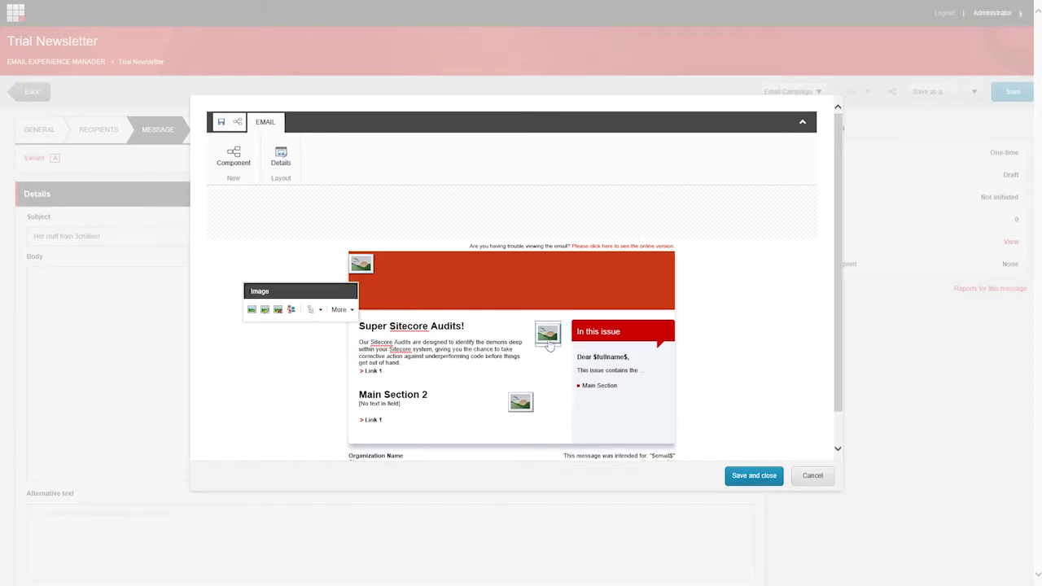
left_click(252, 309)
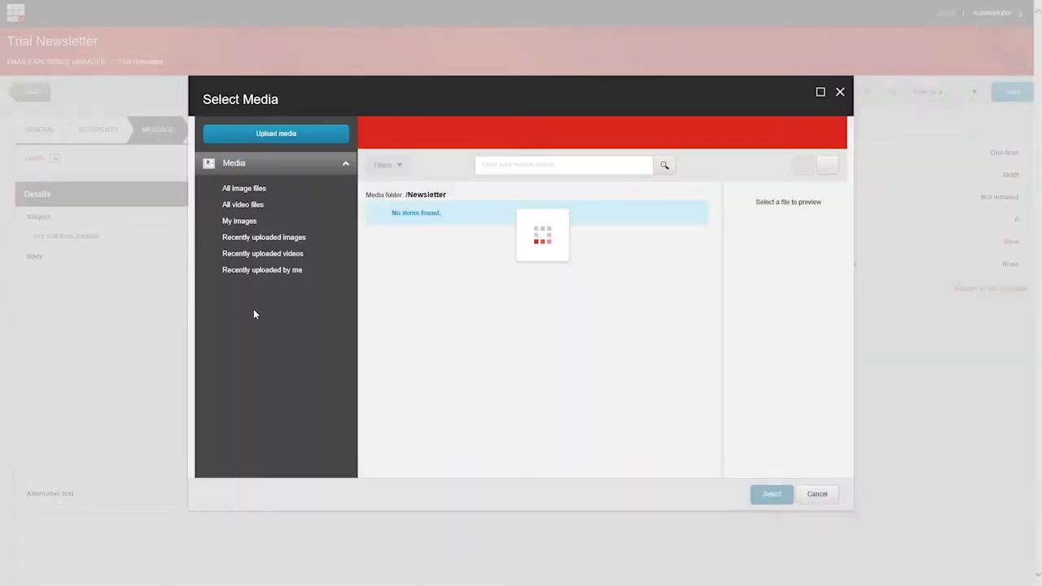
left_click(258, 271)
left_click(503, 244)
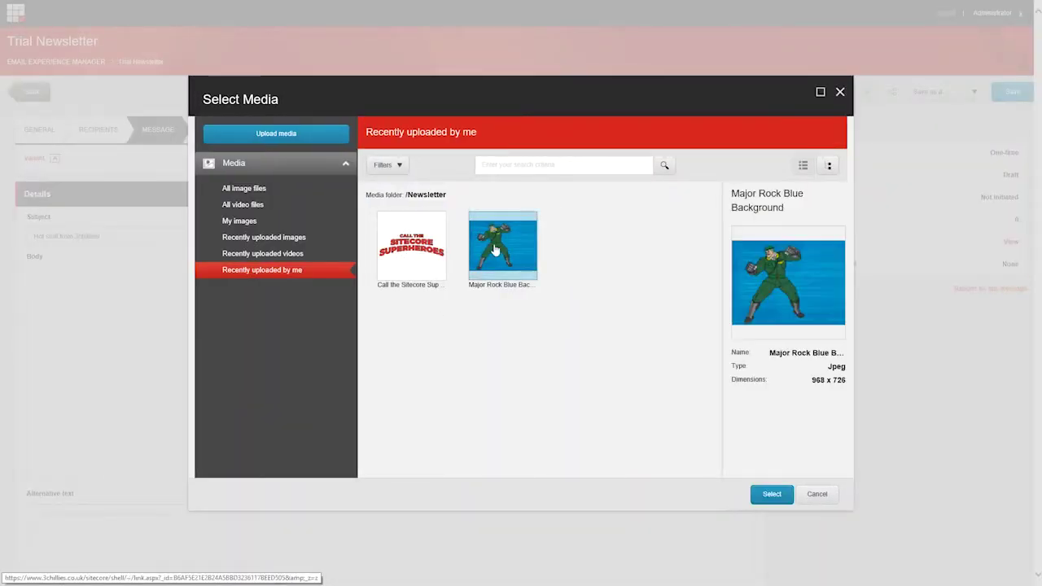
left_click(770, 494)
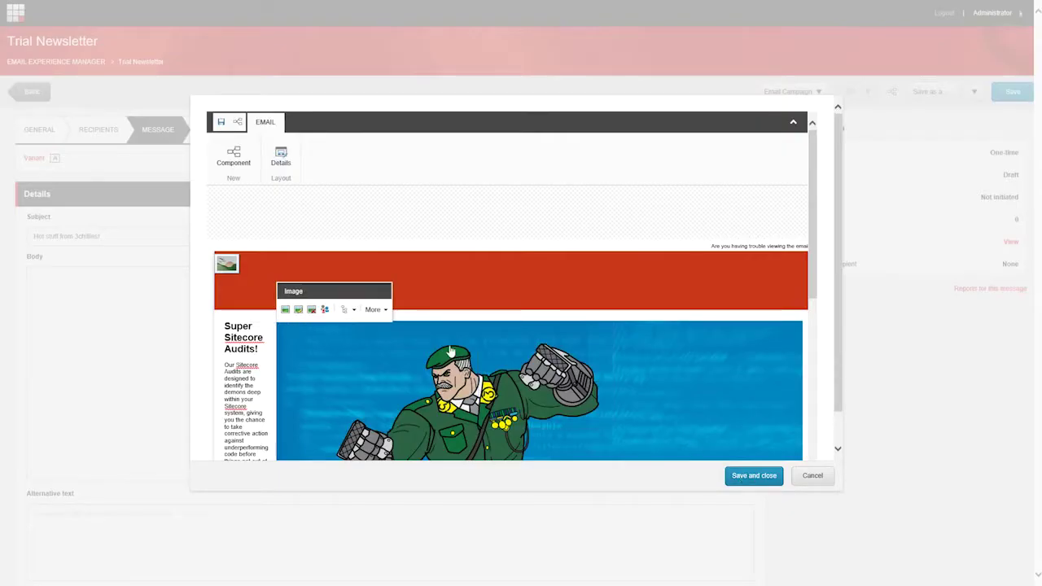
Step: Give the audit section's image the alternate text "Sitecore Super Hero" and a width of 200, keeping the aspect ratio
left_click(299, 311)
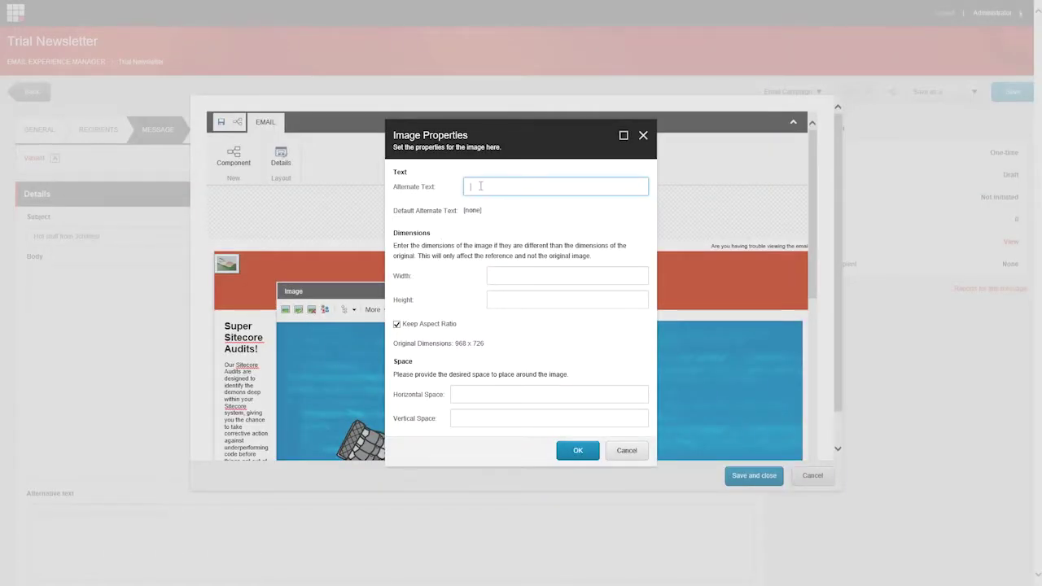
type("Sitecore Super Hero")
left_click(501, 272)
type("200")
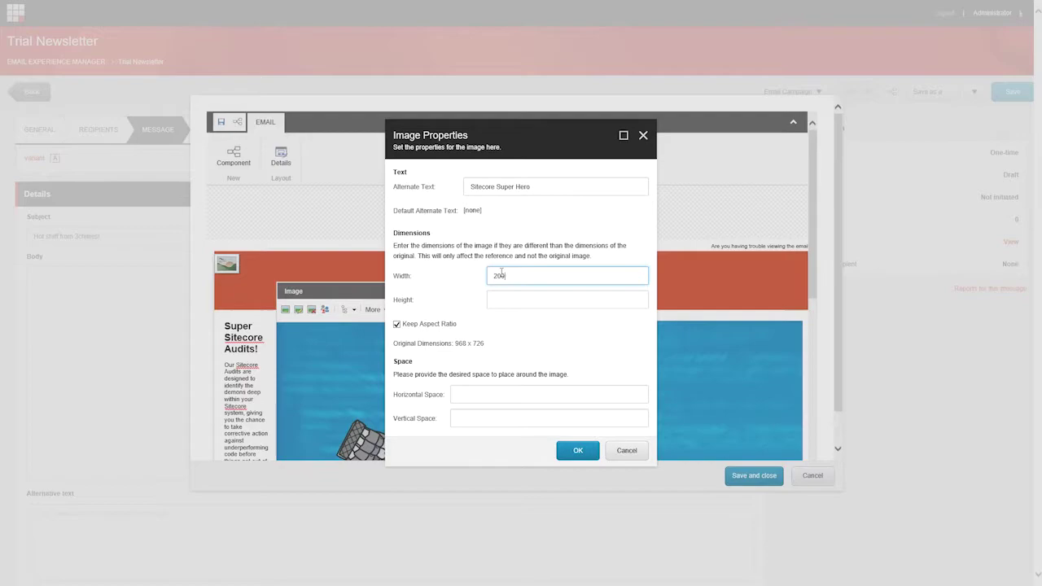
key("Tab")
left_click(578, 450)
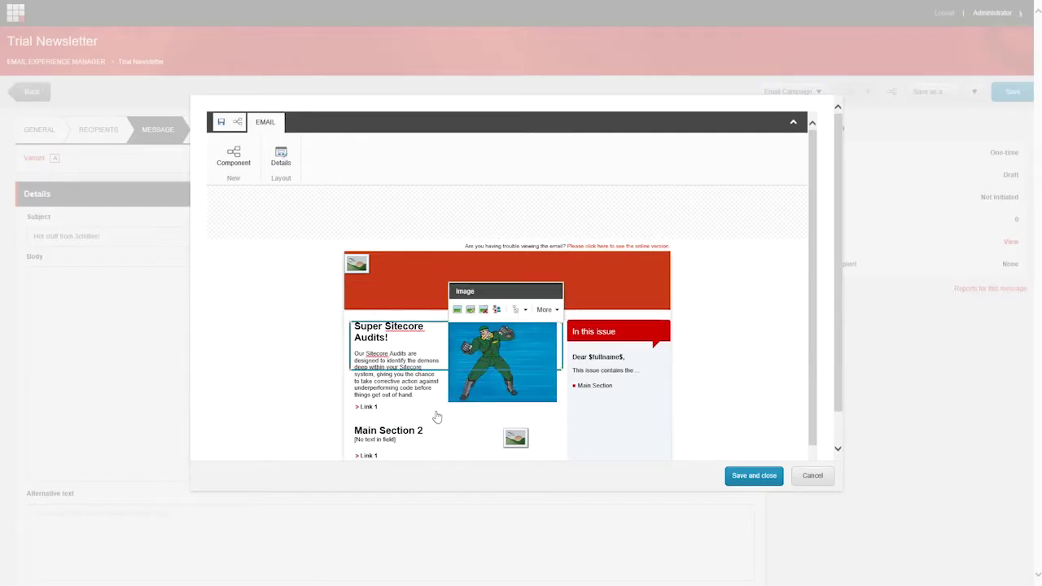
Step: Link the audit section's Link 1 to the internal sitecore-audit campaign page and change its text to "Get the audit!"
left_click(368, 406)
left_click(370, 392)
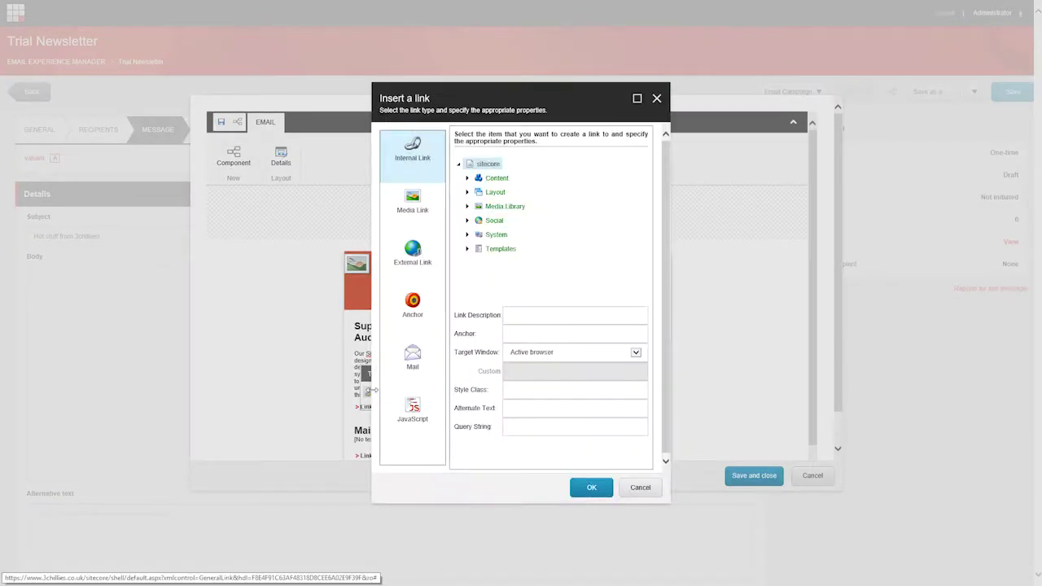
left_click(466, 177)
left_click(476, 192)
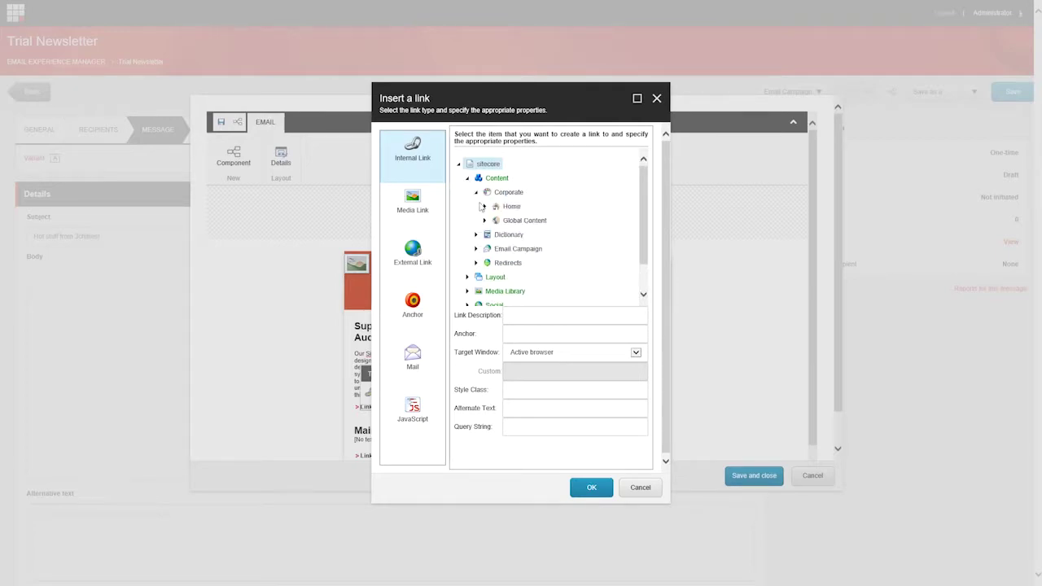
left_click(538, 263)
left_click(591, 487)
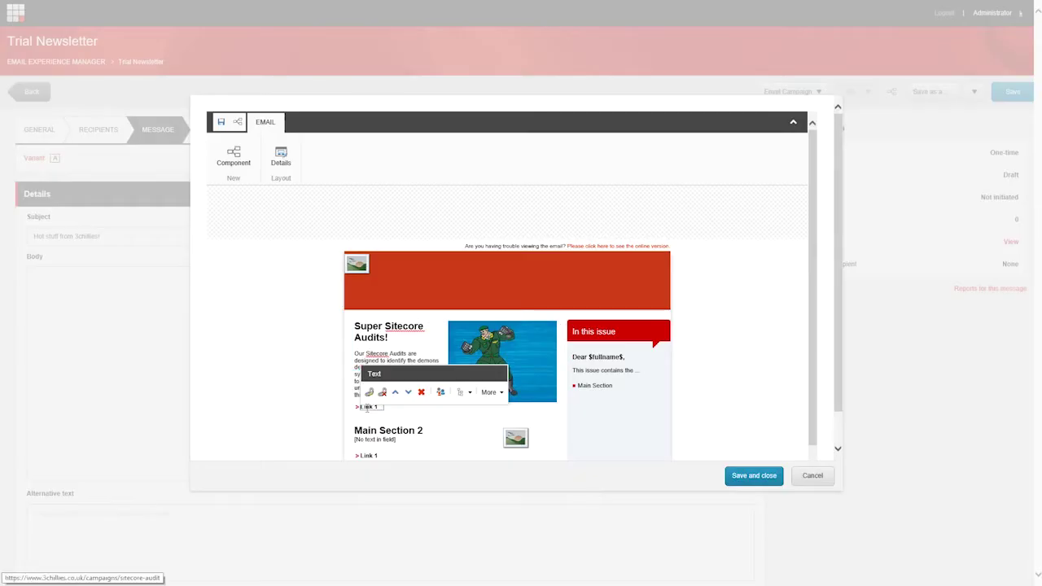
type("Get the audit!")
left_click(302, 413)
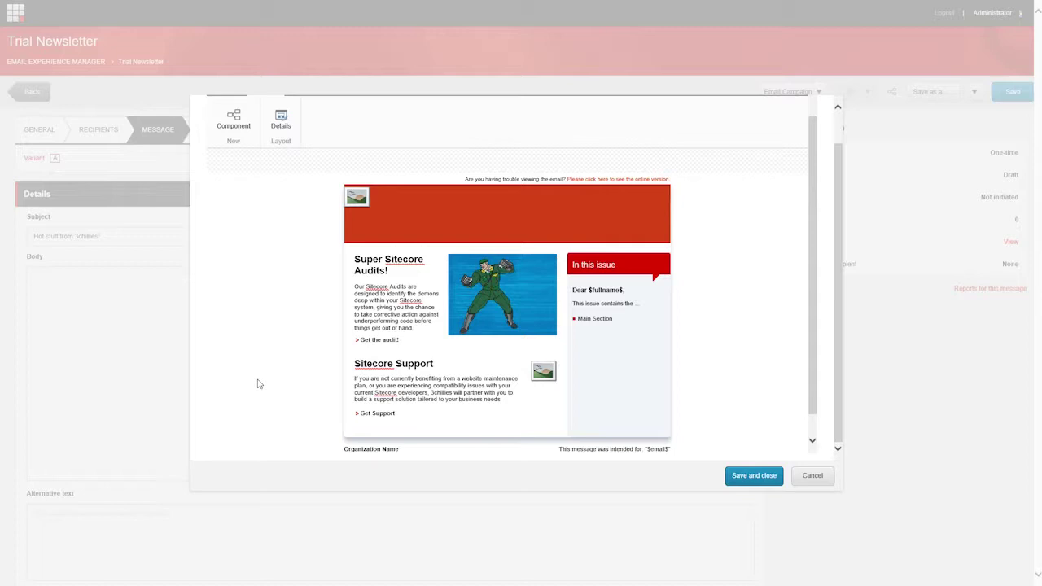
Step: View the email's layout details, cancel out of them, and save and close the email body editor
left_click(281, 120)
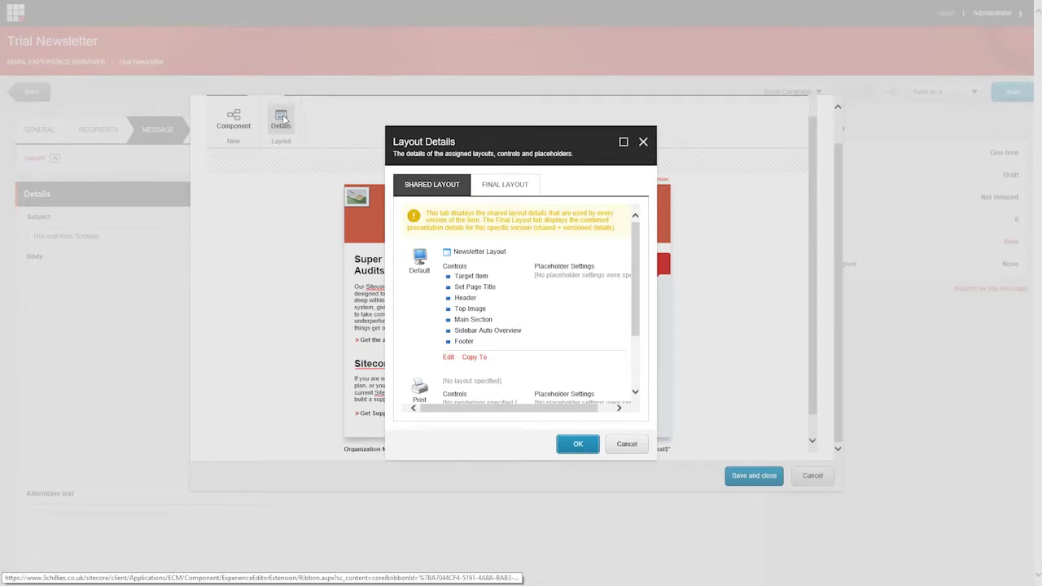
left_click(632, 447)
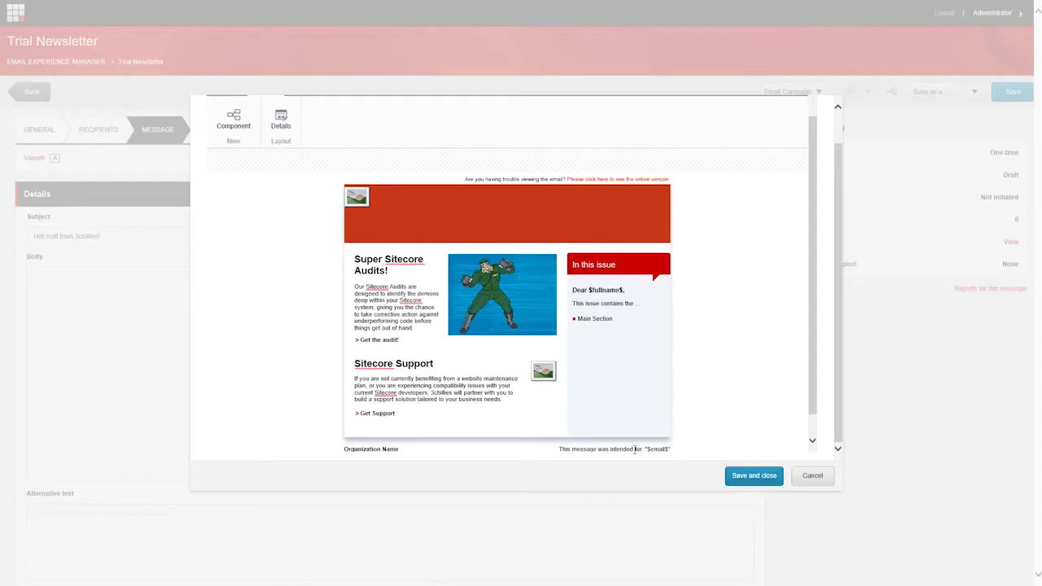
left_click(744, 485)
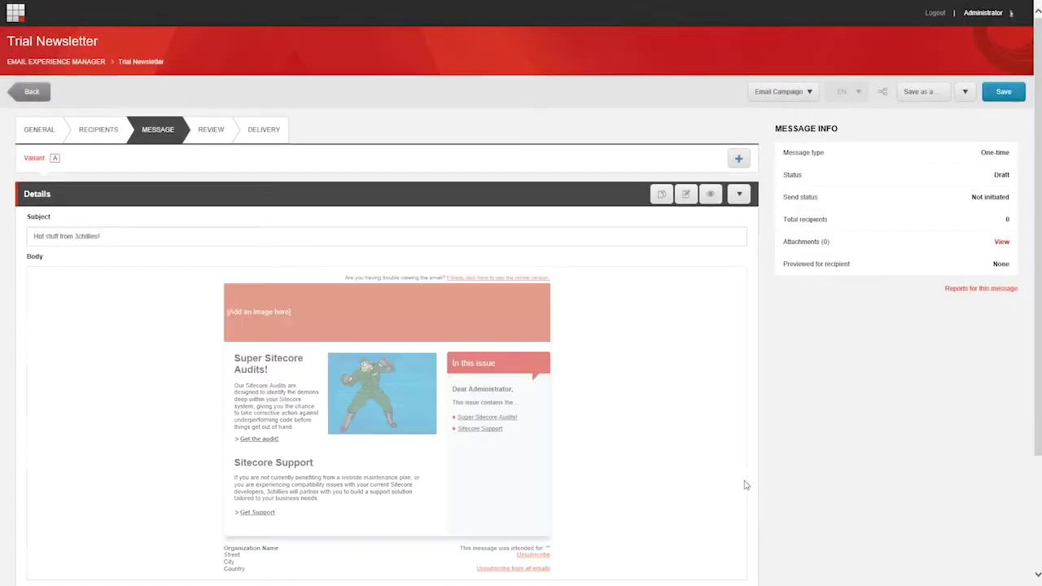
Step: Paste the newsletter's plain-text version into the message's alternative text and save the message
scroll(732, 476, "down", 1)
scroll(732, 476, "down", 1)
left_click(732, 472)
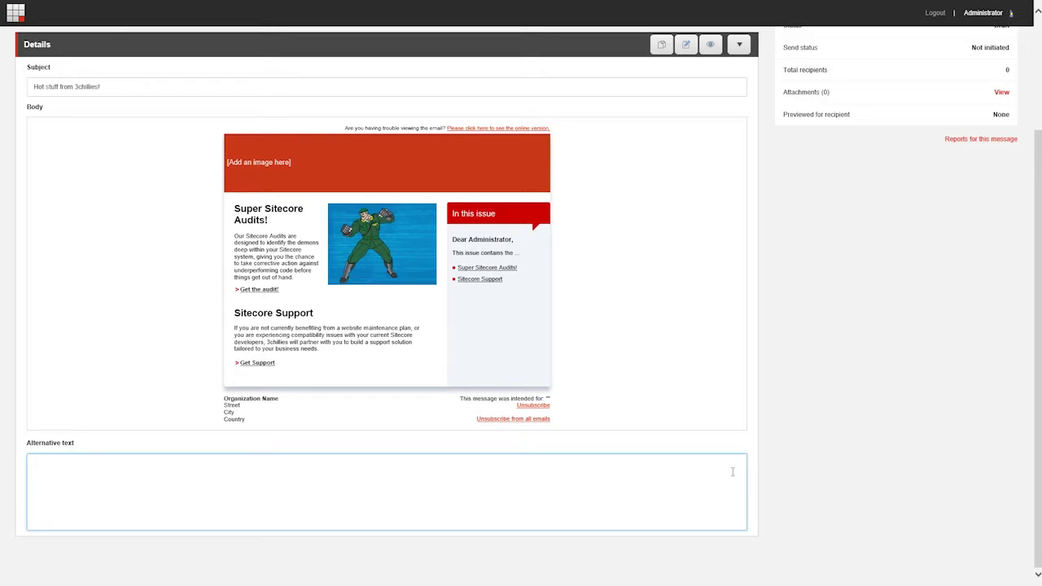
key("ctrl+v")
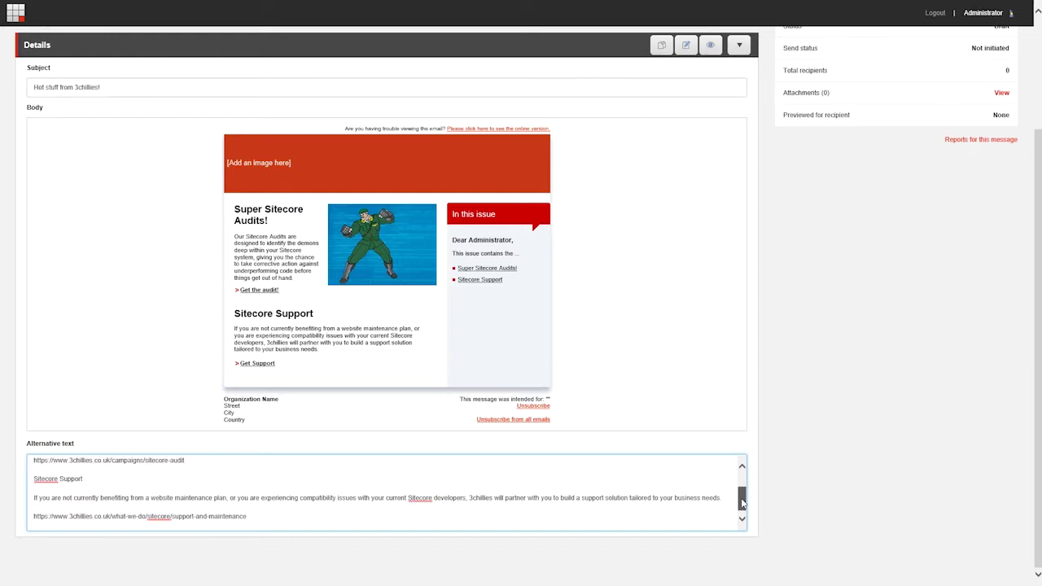
mouse_move(741, 495)
left_mouse_down()
mouse_move(741, 481)
mouse_move(741, 498)
left_mouse_up()
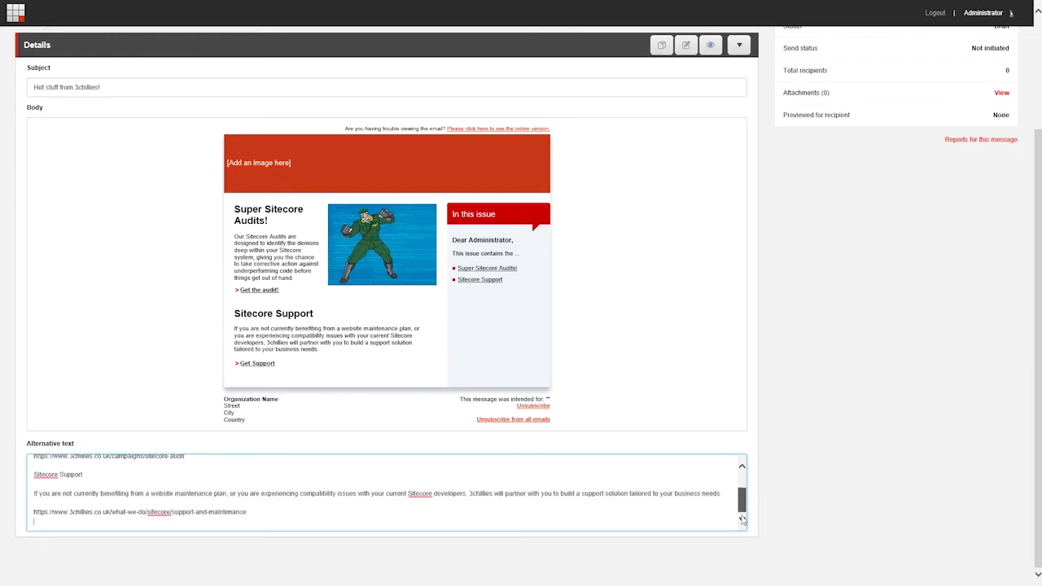
scroll(742, 516, "up", 2)
scroll(740, 516, "up", 1)
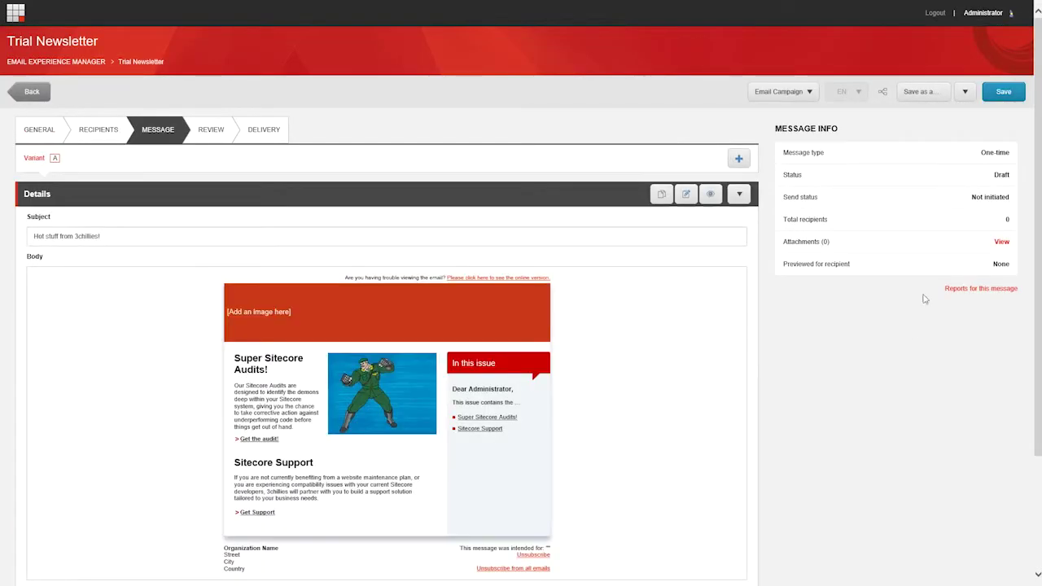
left_click(1002, 92)
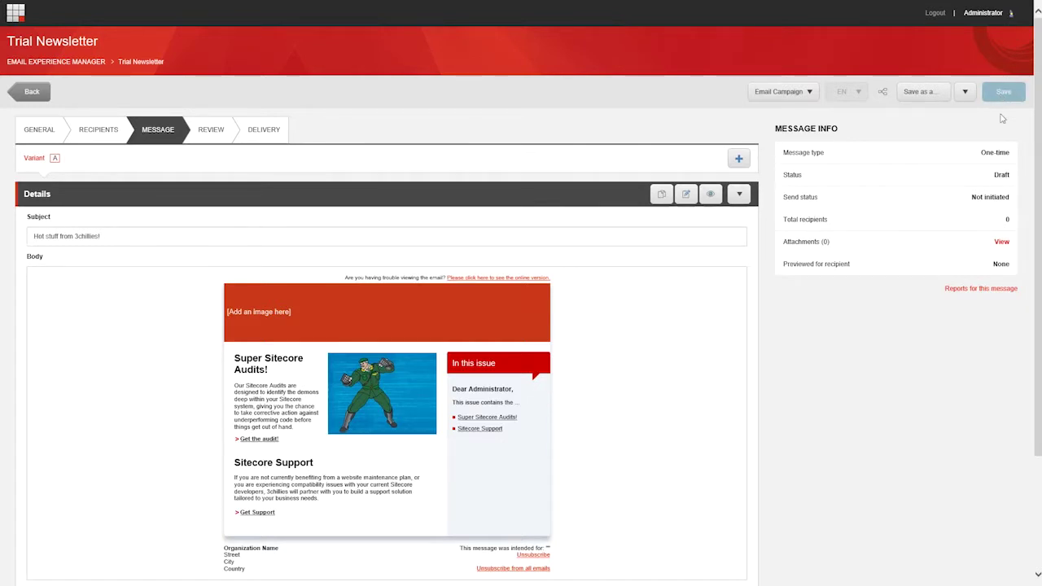
Step: Choose the files Attachment 1 and Major Rock Blue Background from the desktop's FTFM Demo folder as new attachments for the message
left_click(1000, 243)
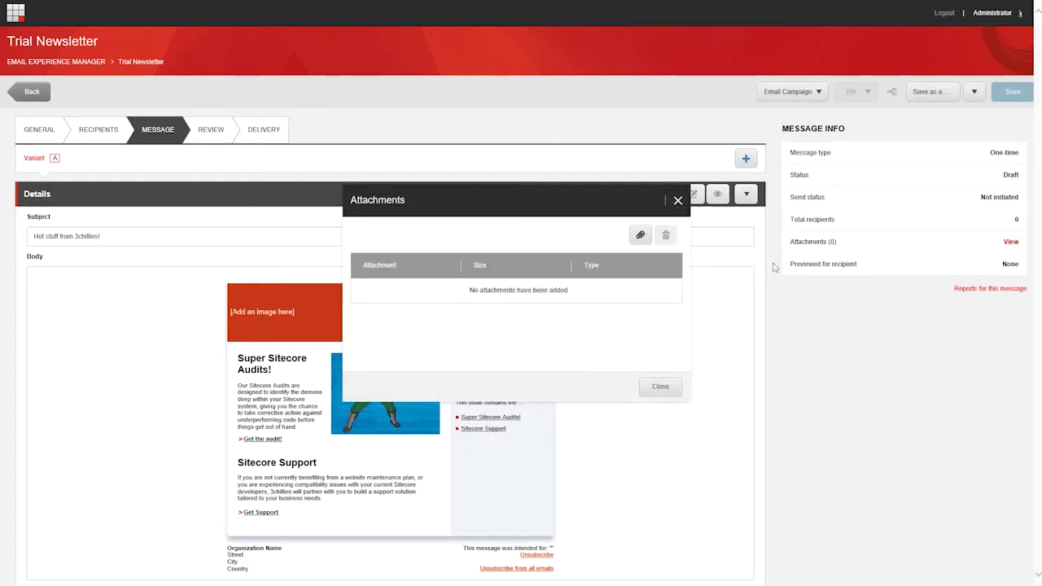
left_click(642, 236)
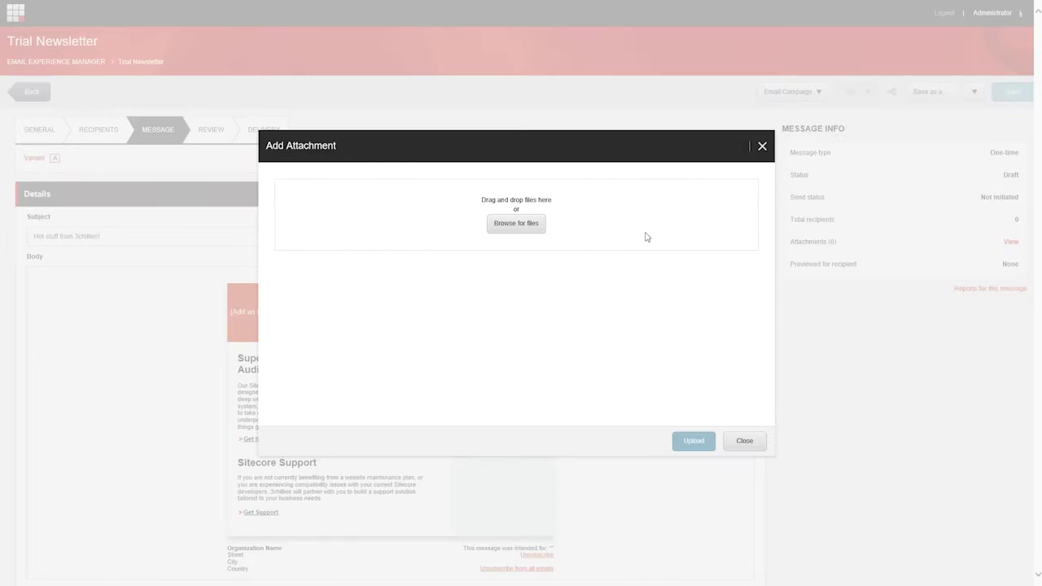
left_click(529, 231)
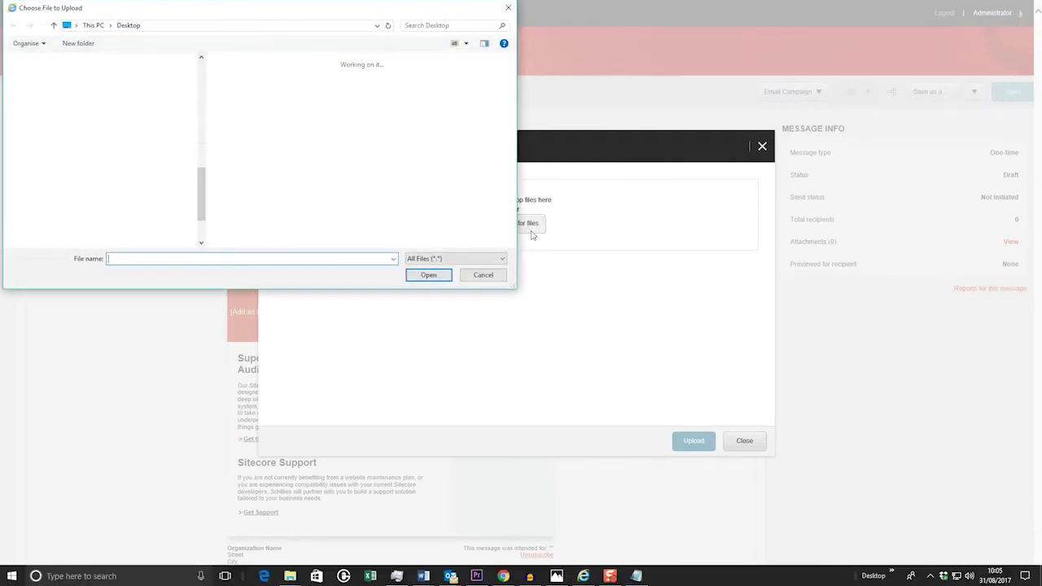
double_click(270, 143)
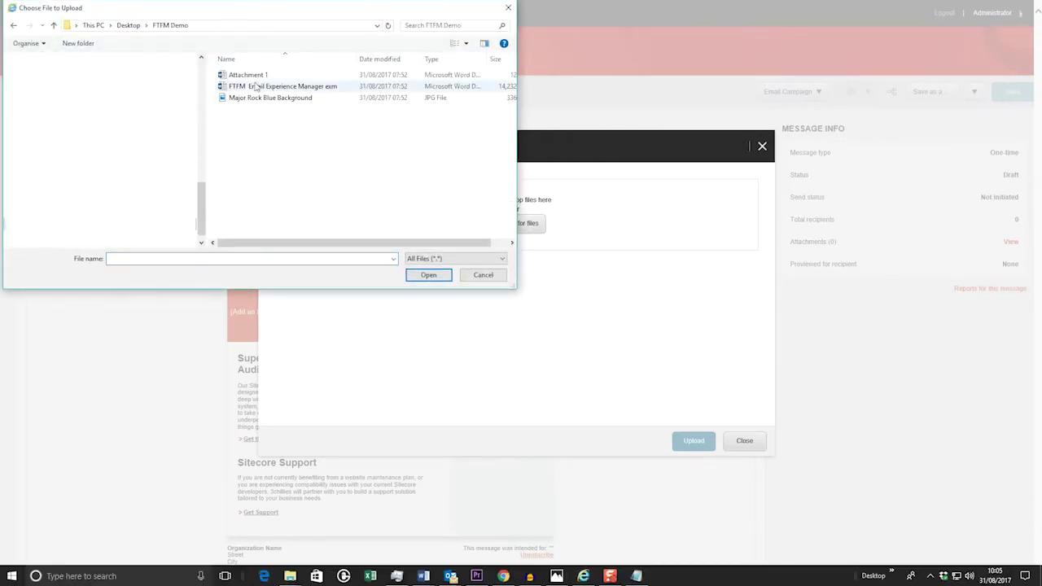
left_click(254, 76)
left_click(268, 99, "ctrl")
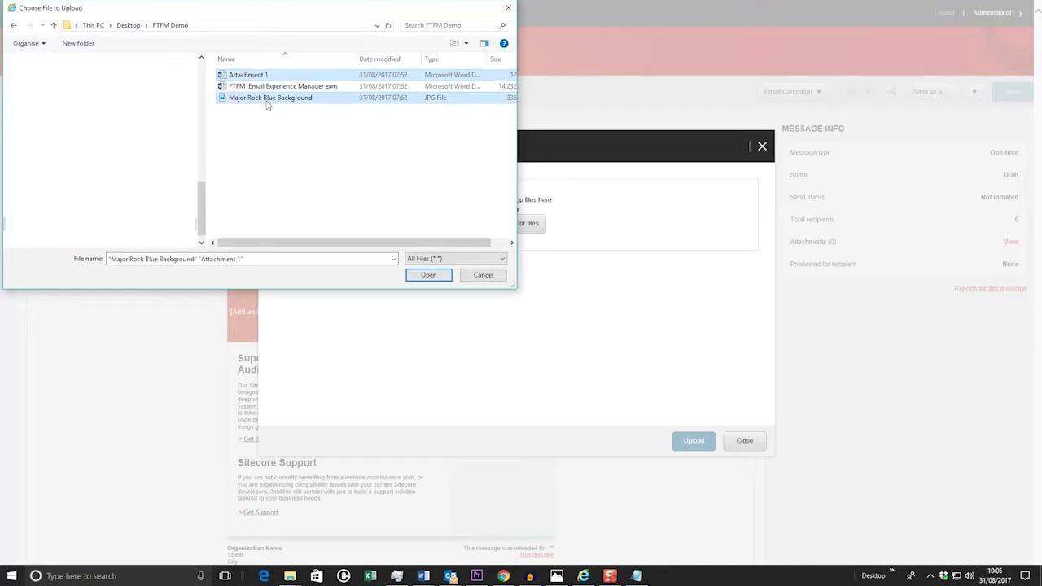
left_click(436, 277)
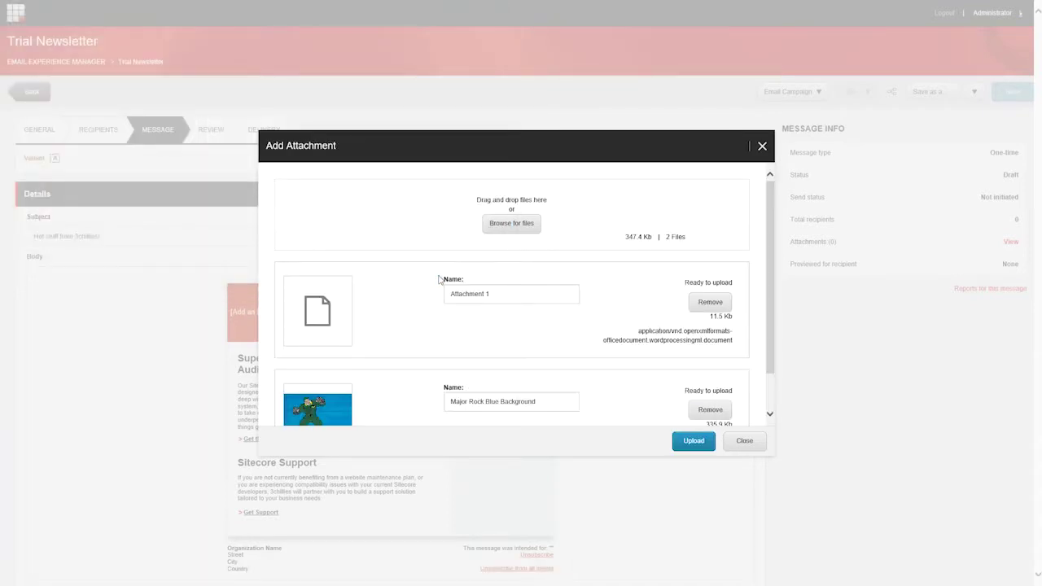
Step: Check the total size of the two chosen files and upload them to the message
scroll(440, 280, "down", 1)
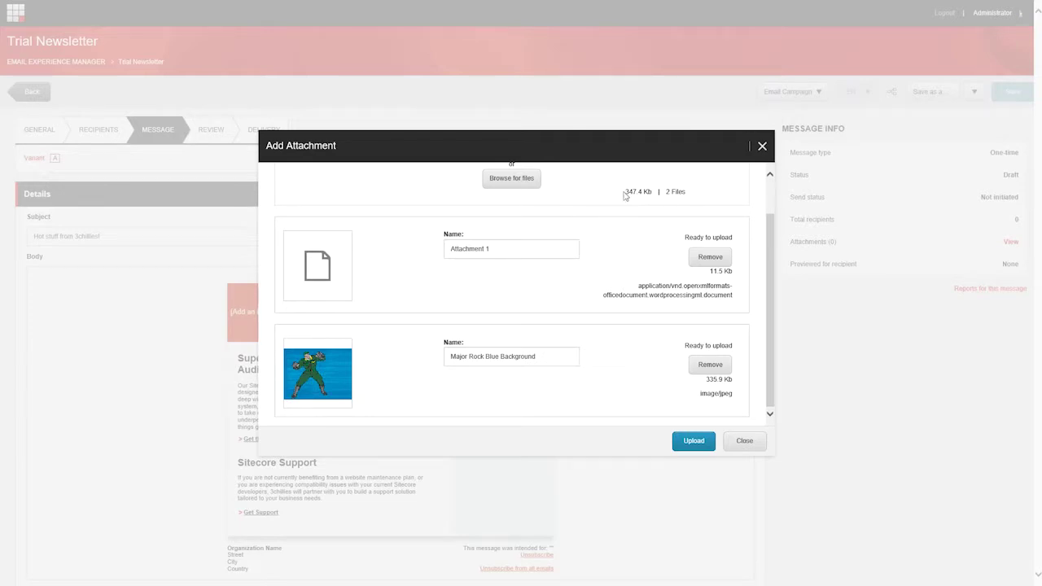
left_click_drag(625, 194, 689, 192)
left_click(693, 441)
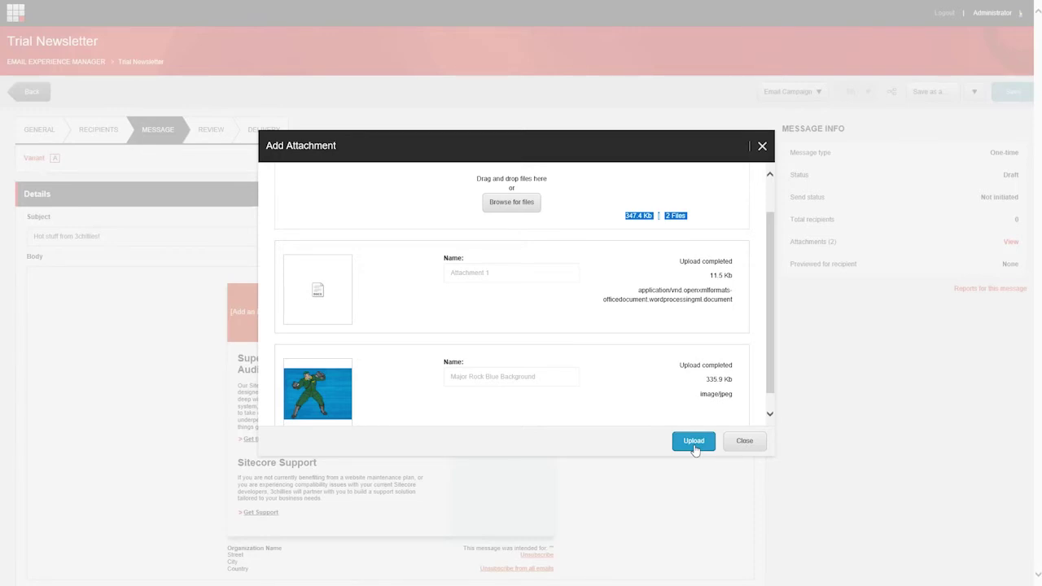
left_click(694, 441)
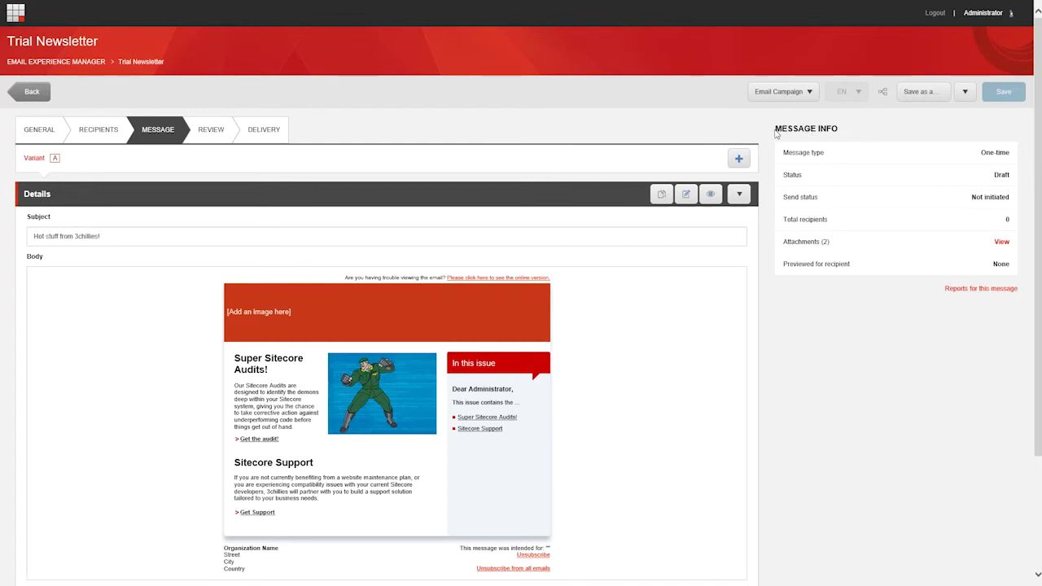
Step: Delete Attachment 1 from the message's attachments, close the attachment list and check the attachment count in the message info
left_click_drag(772, 129, 841, 128)
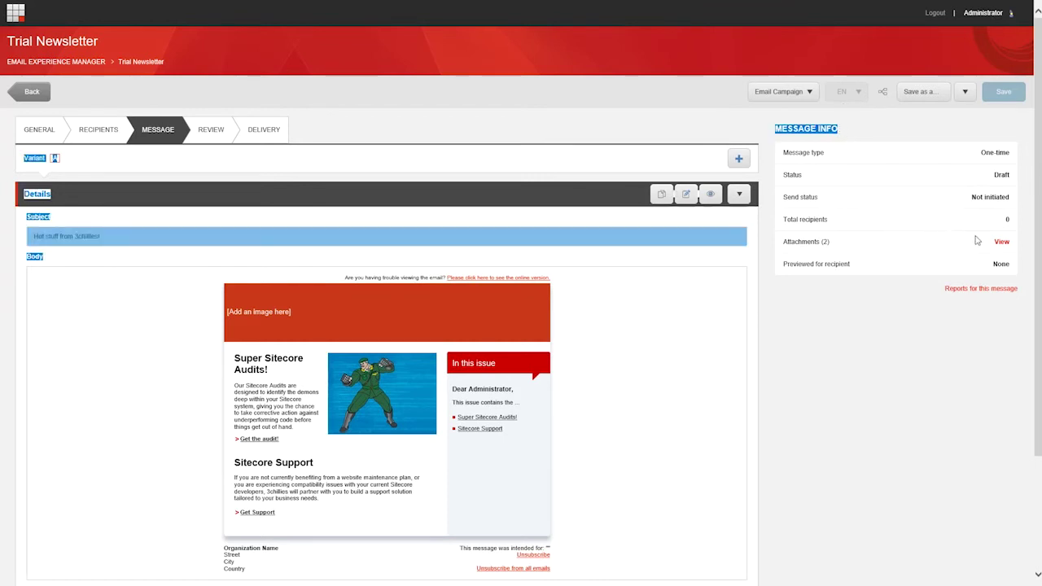
left_click(998, 246)
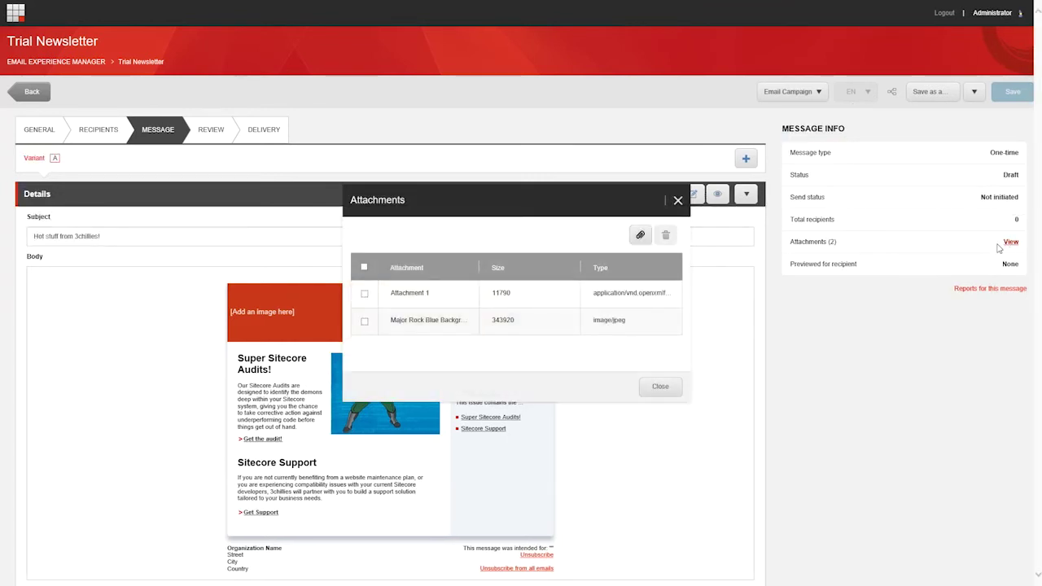
left_click(364, 294)
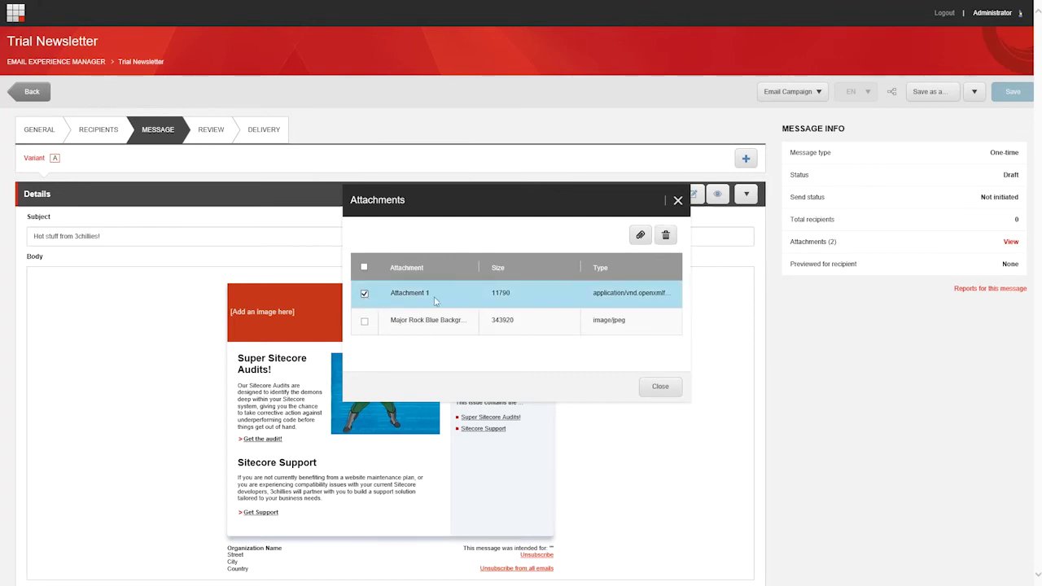
left_click(665, 236)
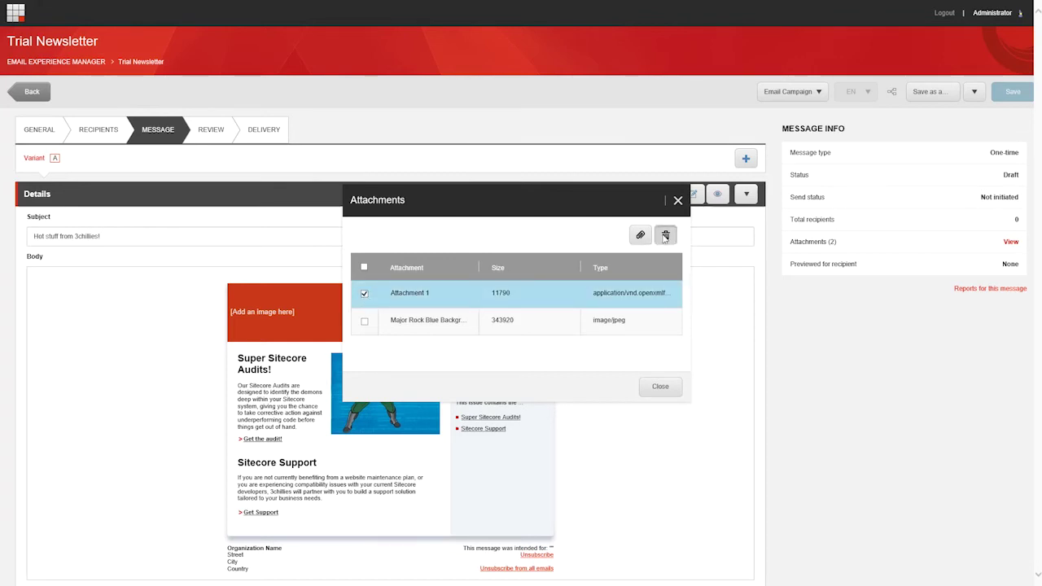
left_click(670, 388)
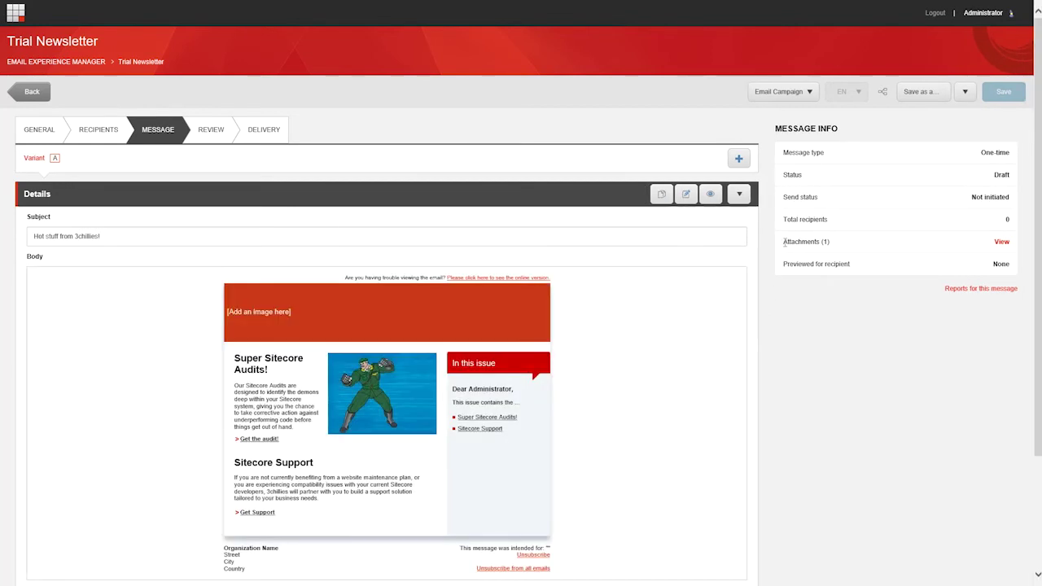
left_click_drag(783, 242, 837, 248)
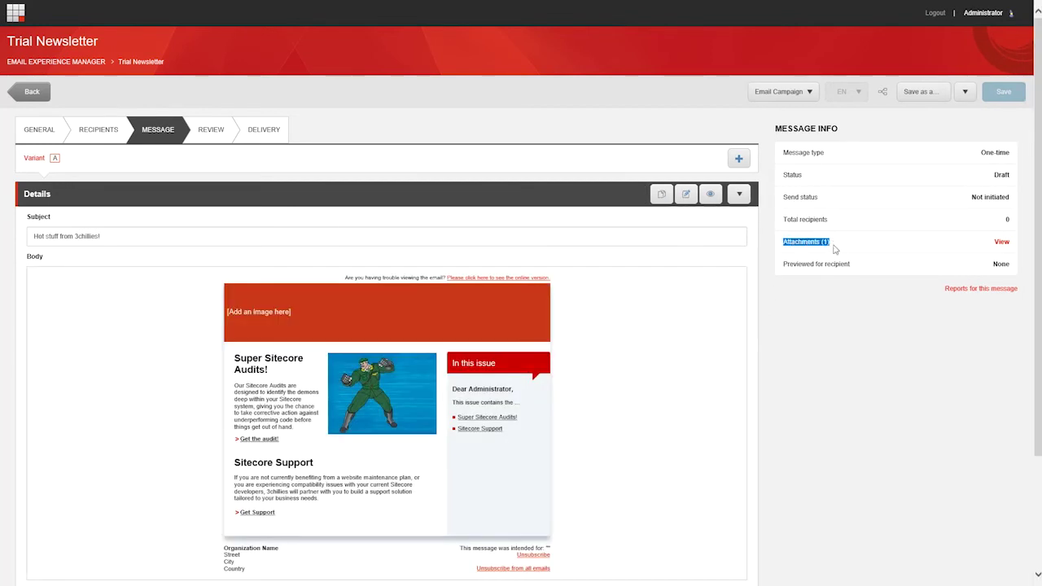
left_click(843, 306)
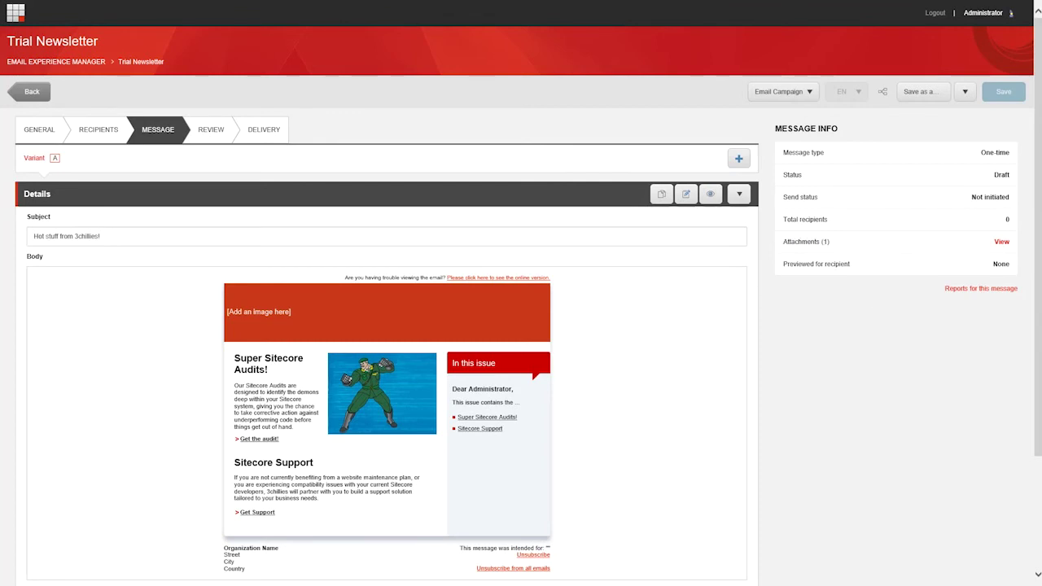